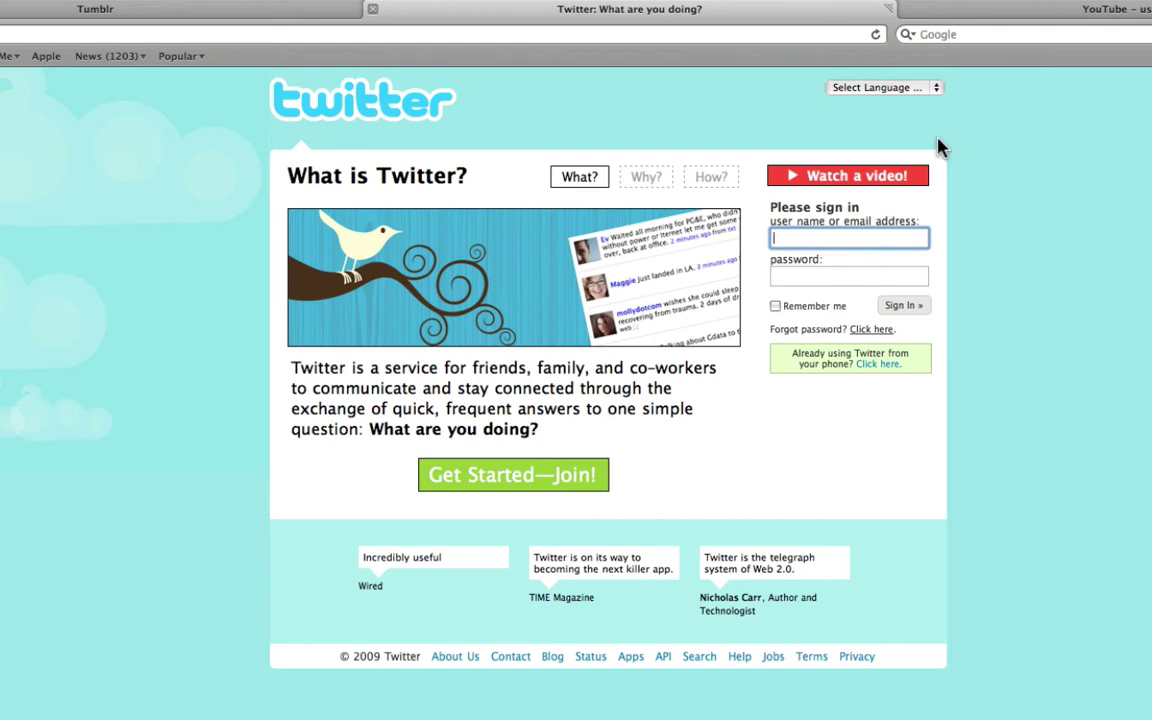
Sign in to Twitter as uSchoolme with the account password.
type("uSchoolme")
key("Tab")
type("***************")
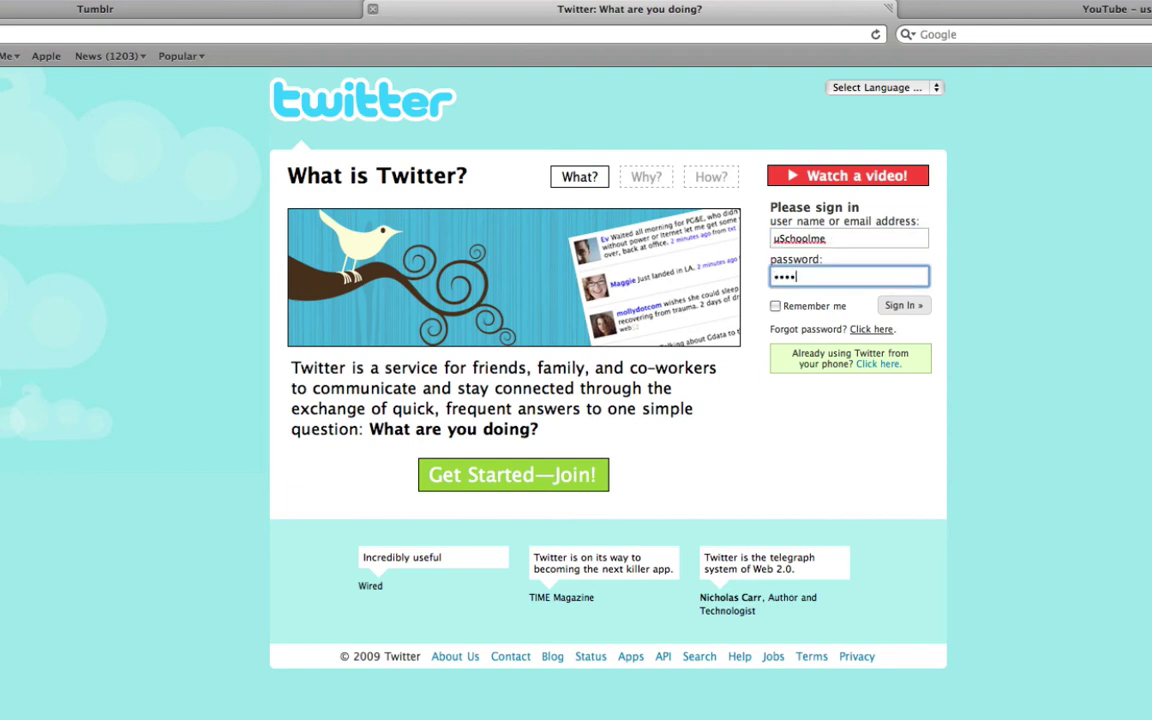
left_click(895, 308)
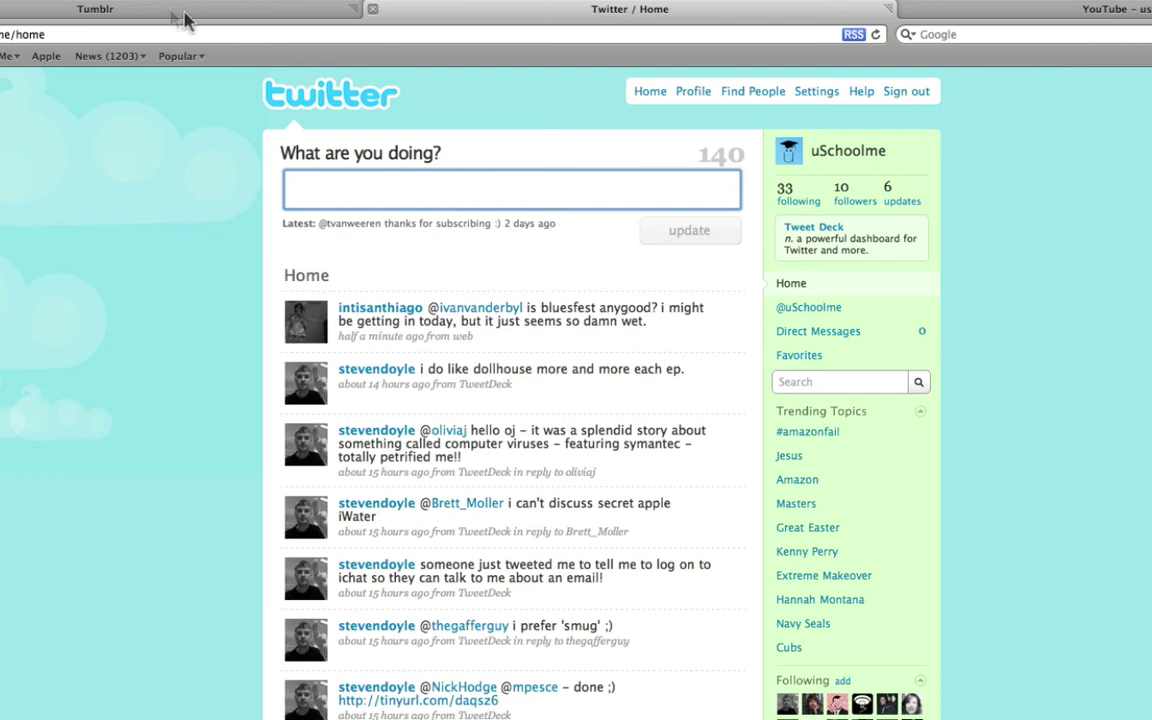
Switch to Tumblr and open the Twitter configuration section in the account preferences.
left_click(35, 12)
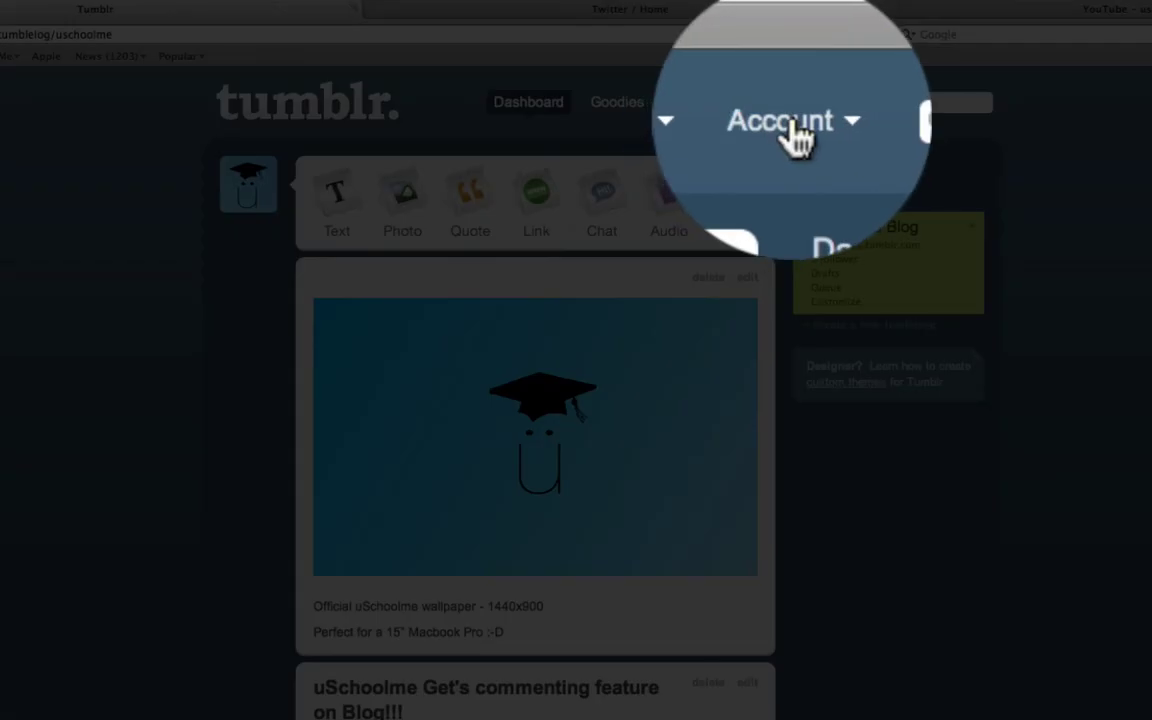
left_click(795, 130)
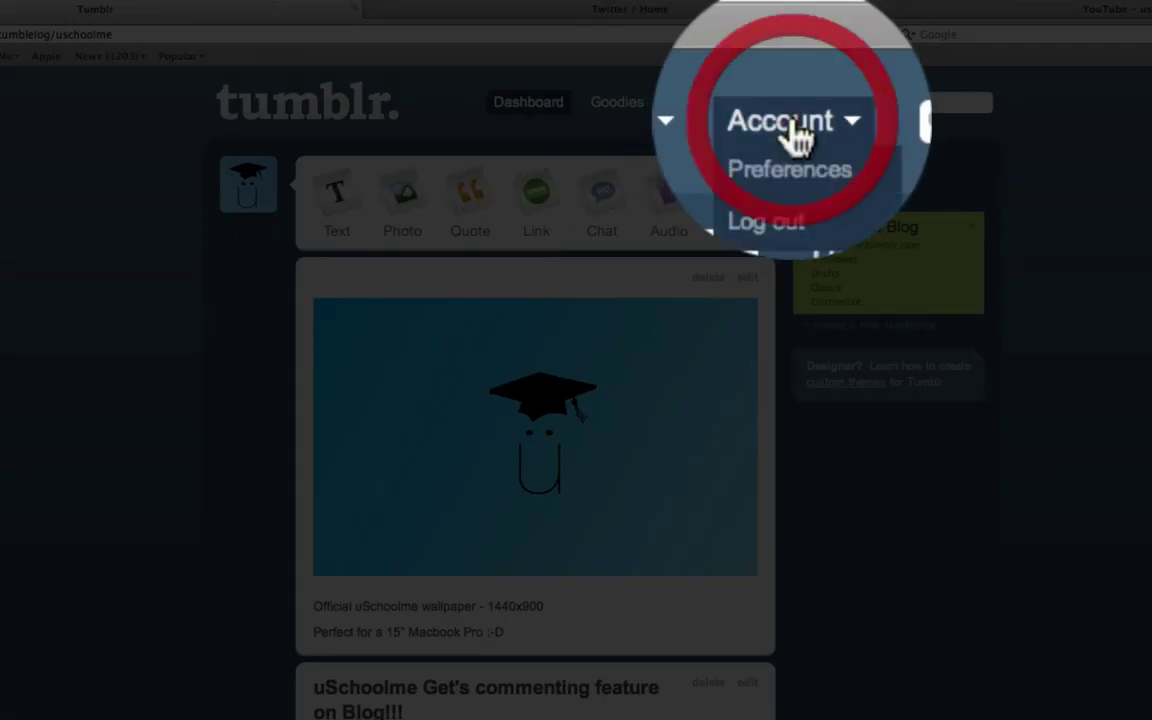
left_click(792, 141)
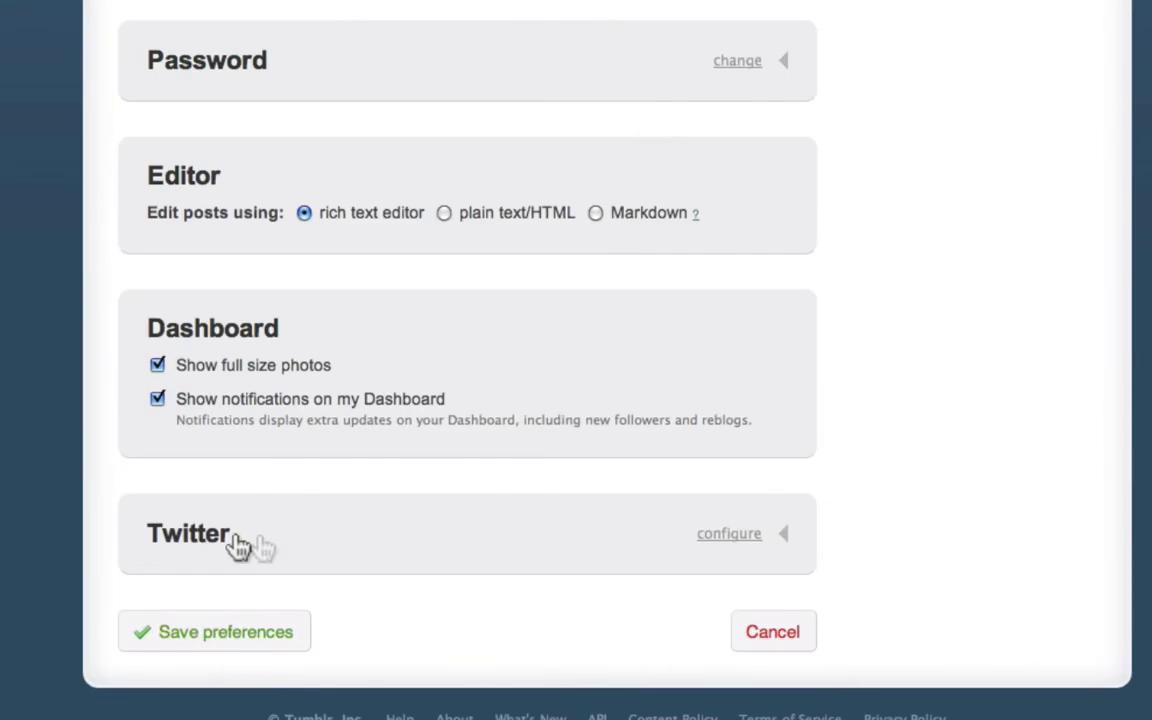
left_click(741, 541)
scroll(737, 540, "down", 3)
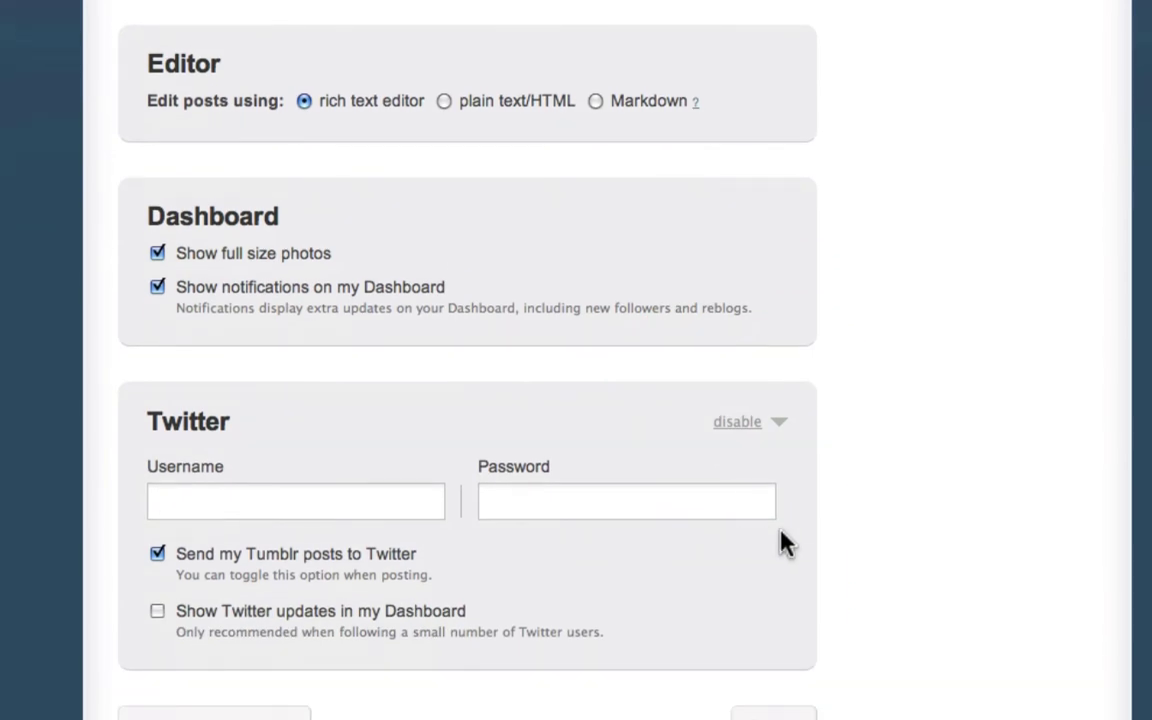
Enter the Twitter username uSchoolme and the account password in Tumblr's Twitter settings.
type("uSchoolme")
key("Tab")
type("***************")
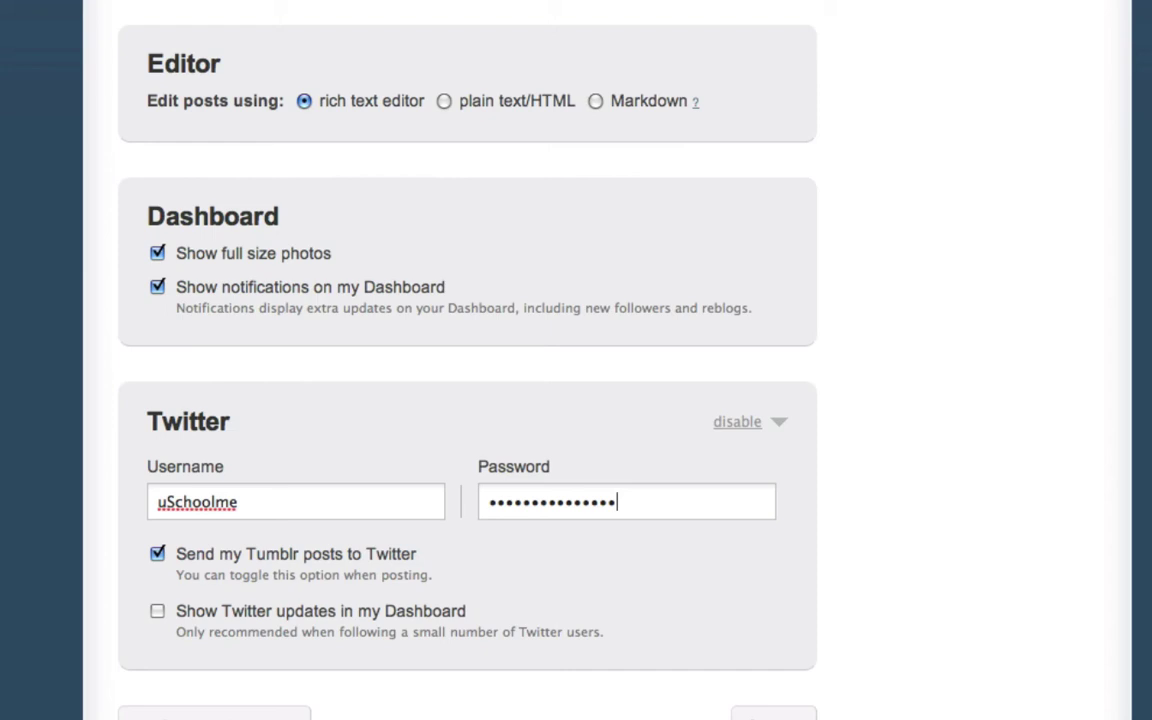
scroll(785, 540, "down", 3)
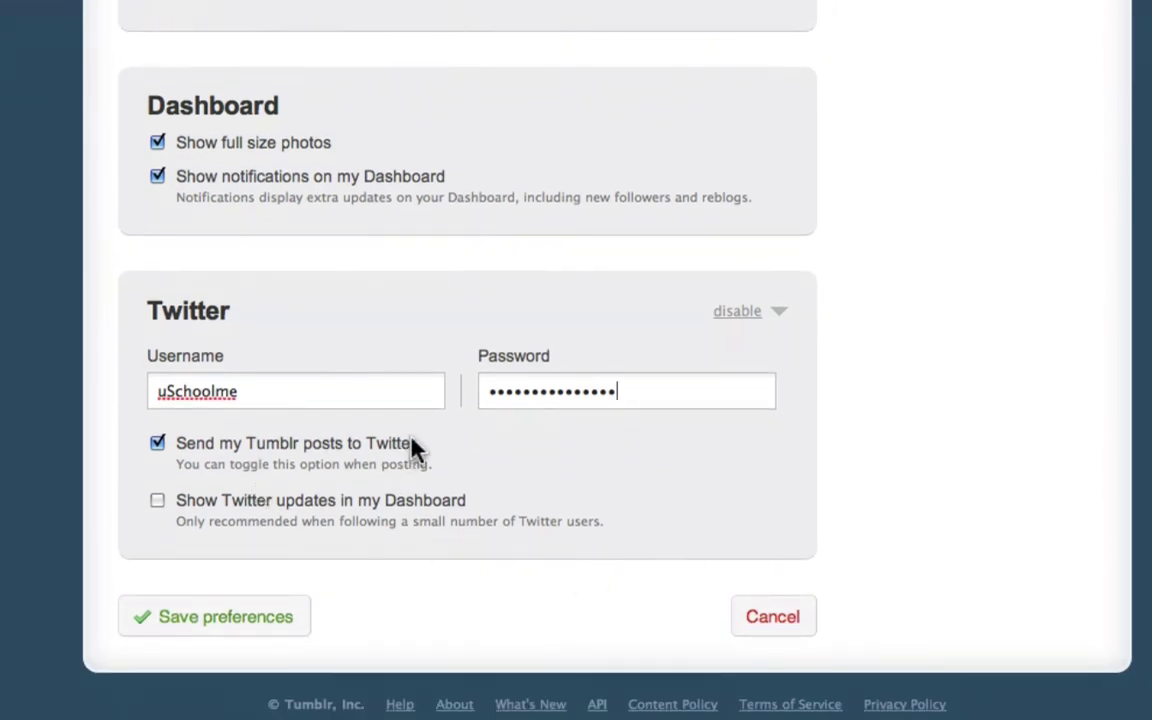
Enable showing Twitter updates in the Dashboard and save the Tumblr preferences.
left_click(157, 502)
left_click(255, 625)
left_click(187, 627)
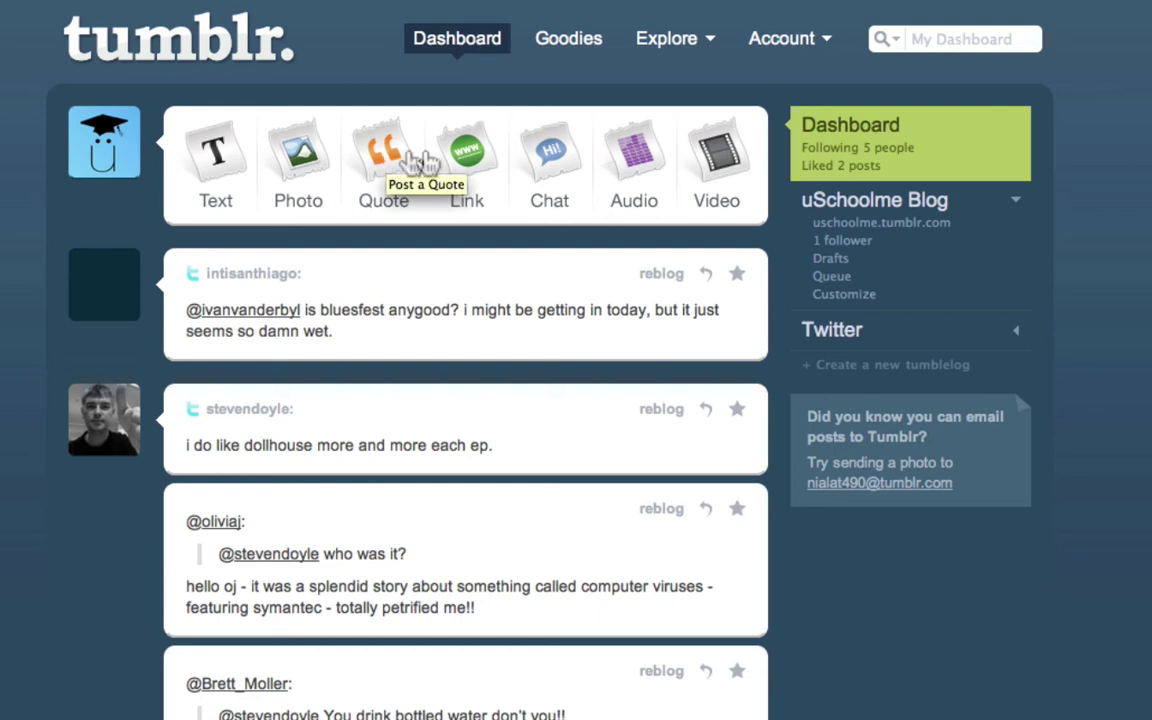
Start a Tumblr video post and fill it with the embed code of Learn Tumblr Ep6 from uschoolme's YouTube channel.
left_click(728, 170)
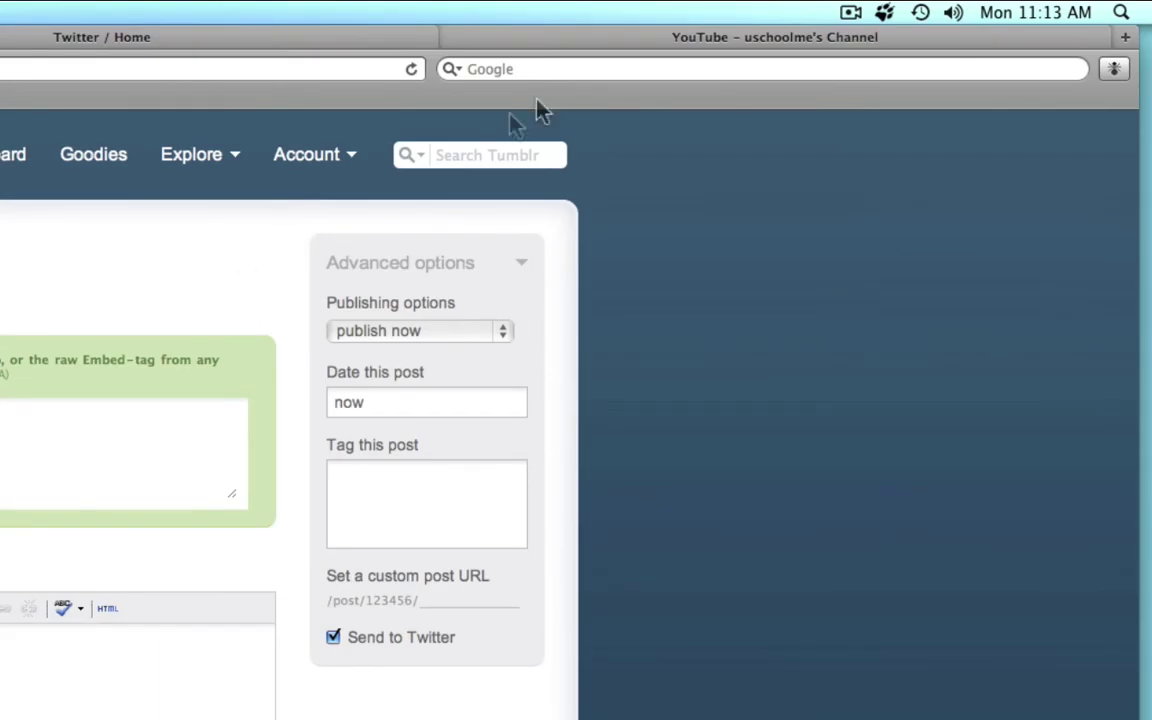
left_click(608, 45)
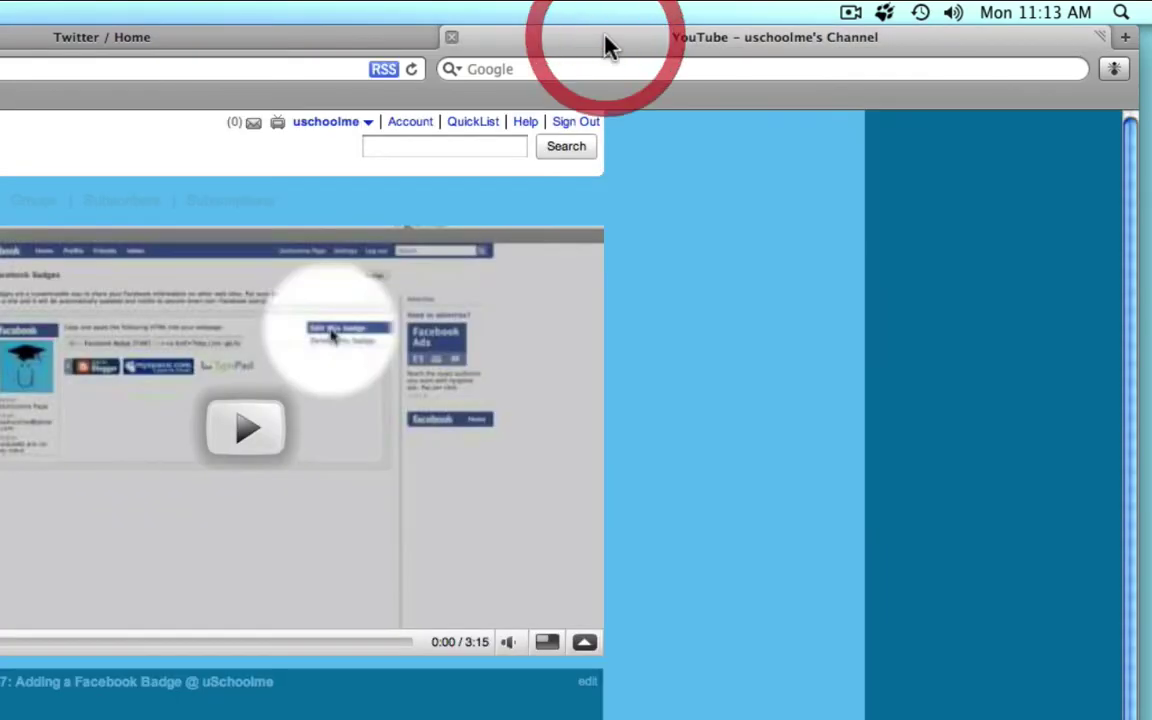
scroll(519, 490, "down", 3)
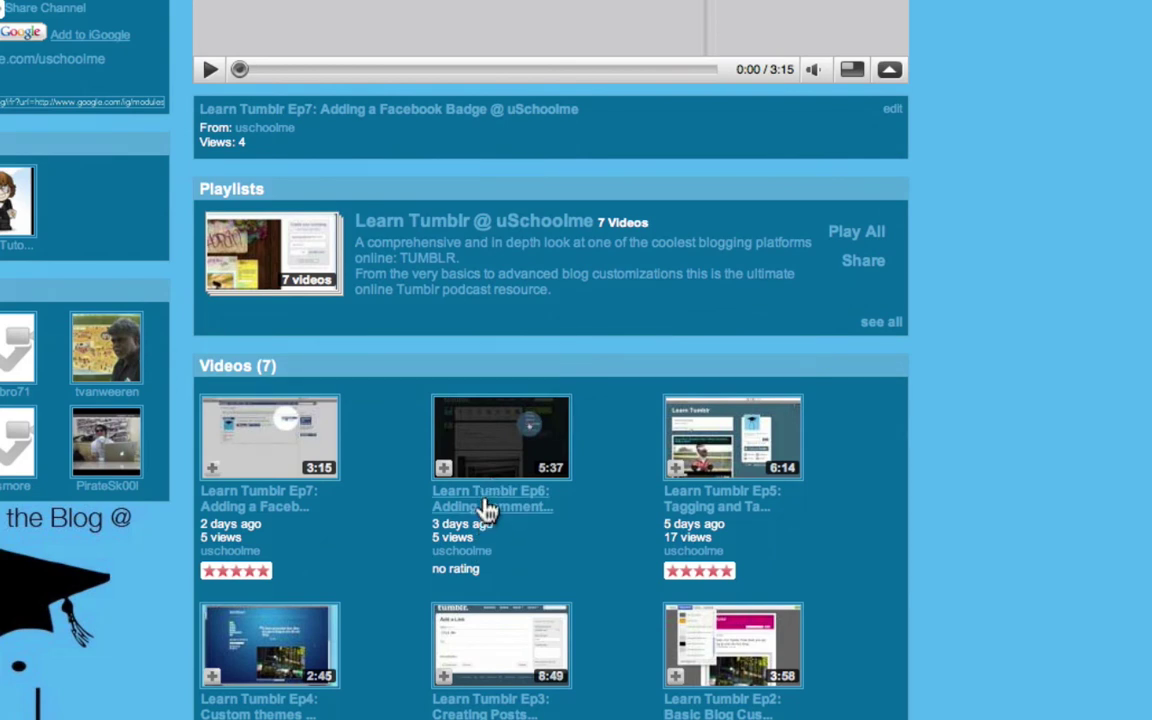
left_click(488, 509)
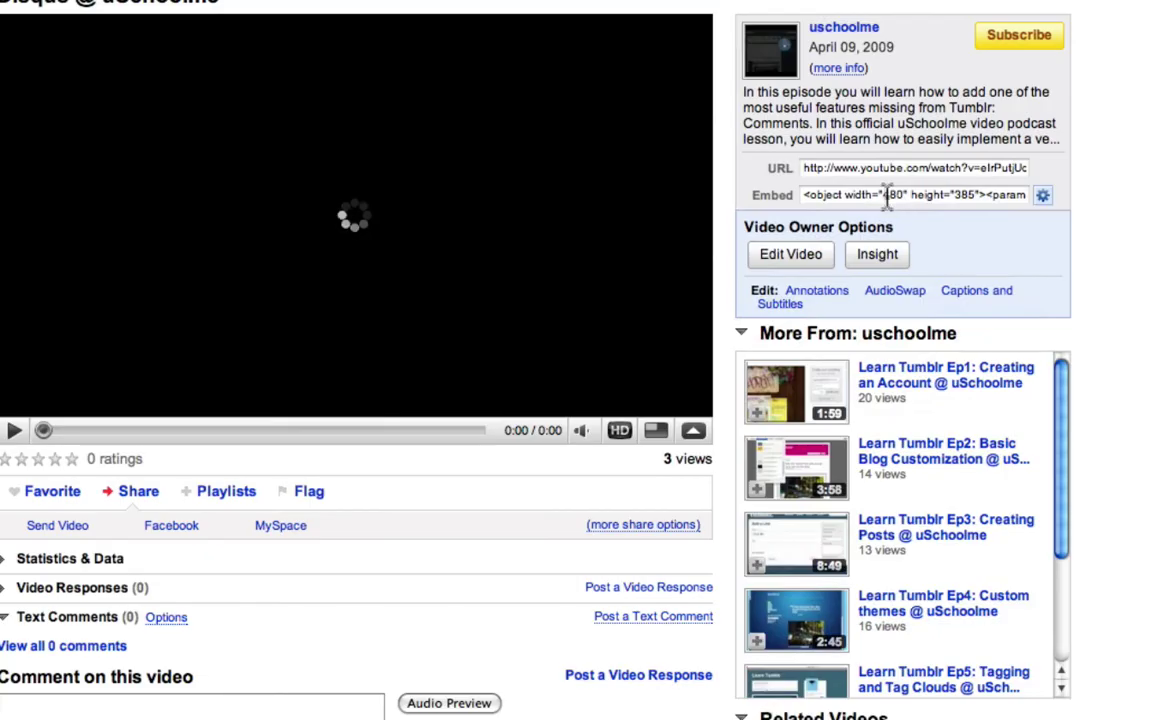
left_click(886, 196)
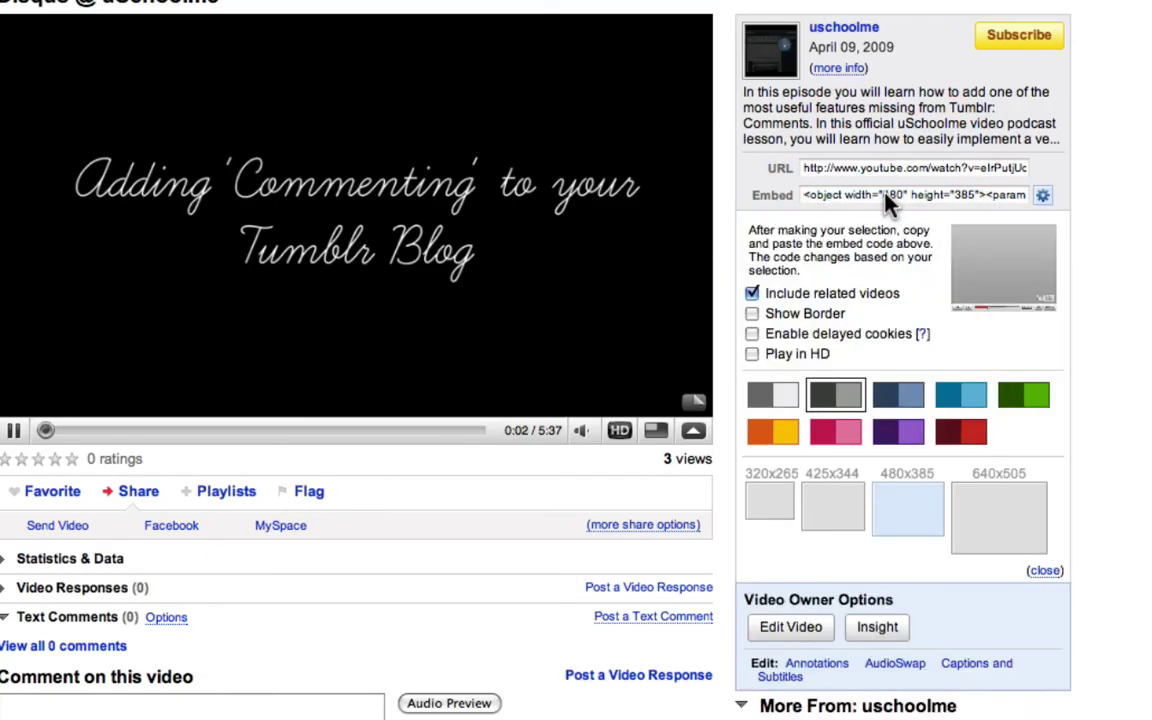
left_click(886, 198)
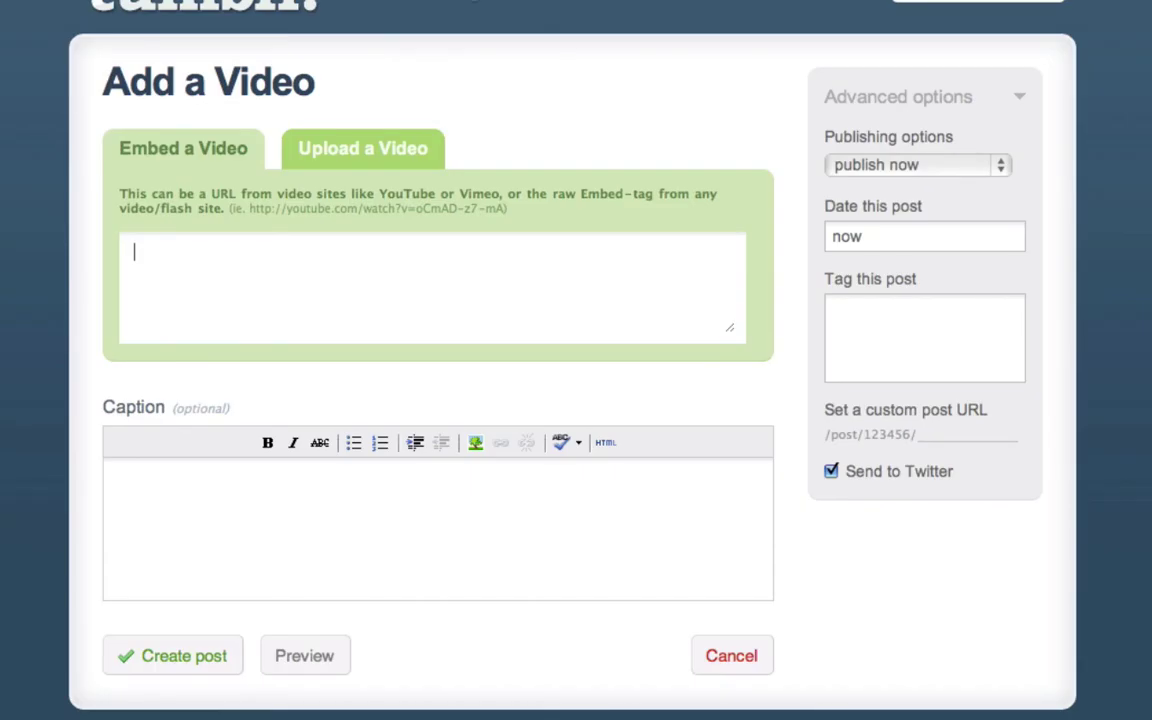
key("super+v")
Caption the video post "Learn Tumblr Episode 6: Adding Commenting Using Disqus.com" and add the tag Tumblr.
left_click(324, 537)
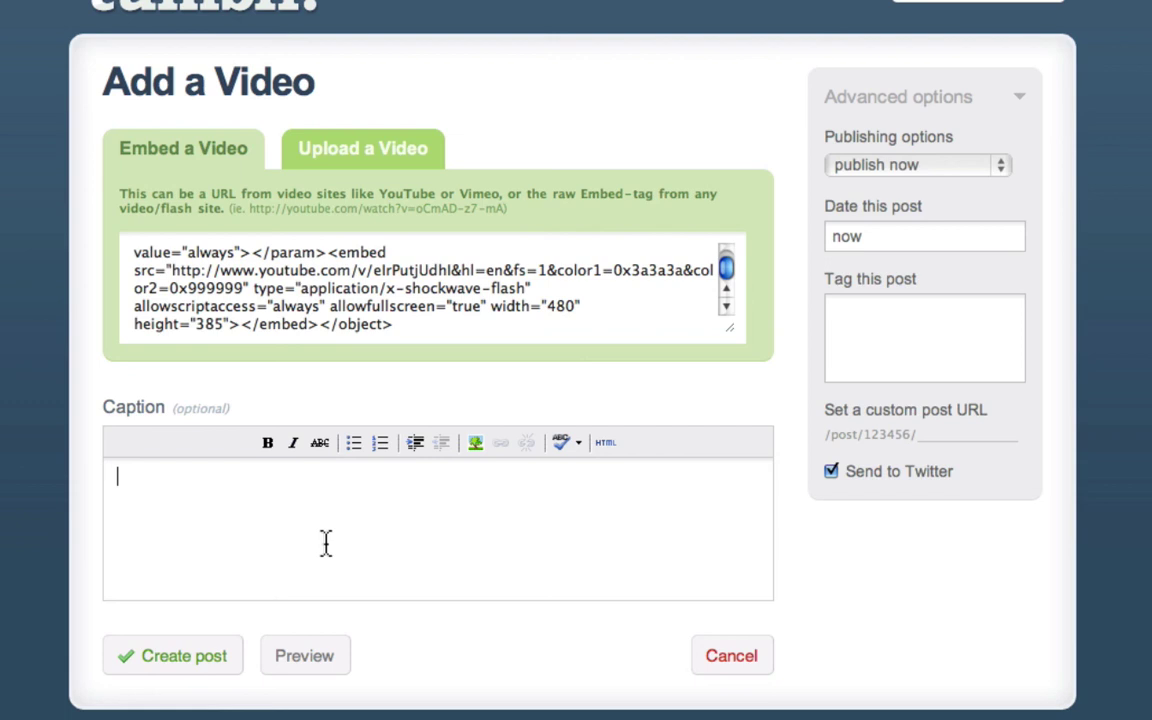
type("Learn Tumblr Episode 6: Adding Commenting Using Disqus.com")
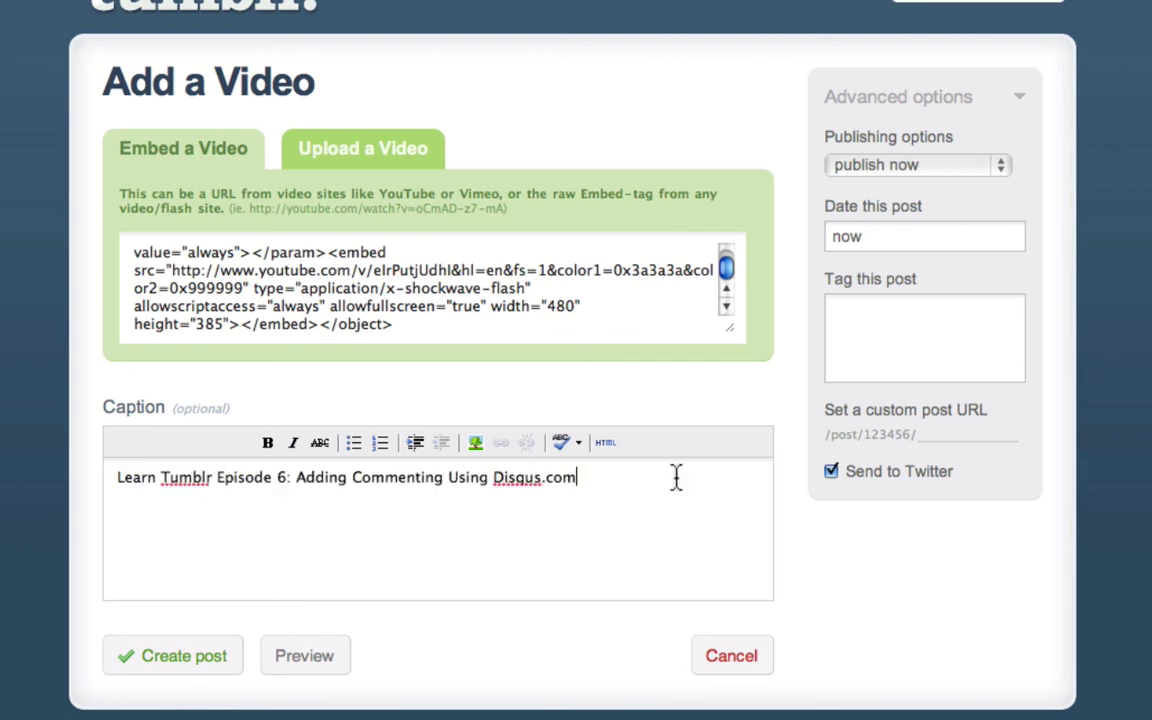
left_click(933, 330)
type("Tumblr")
key("Return")
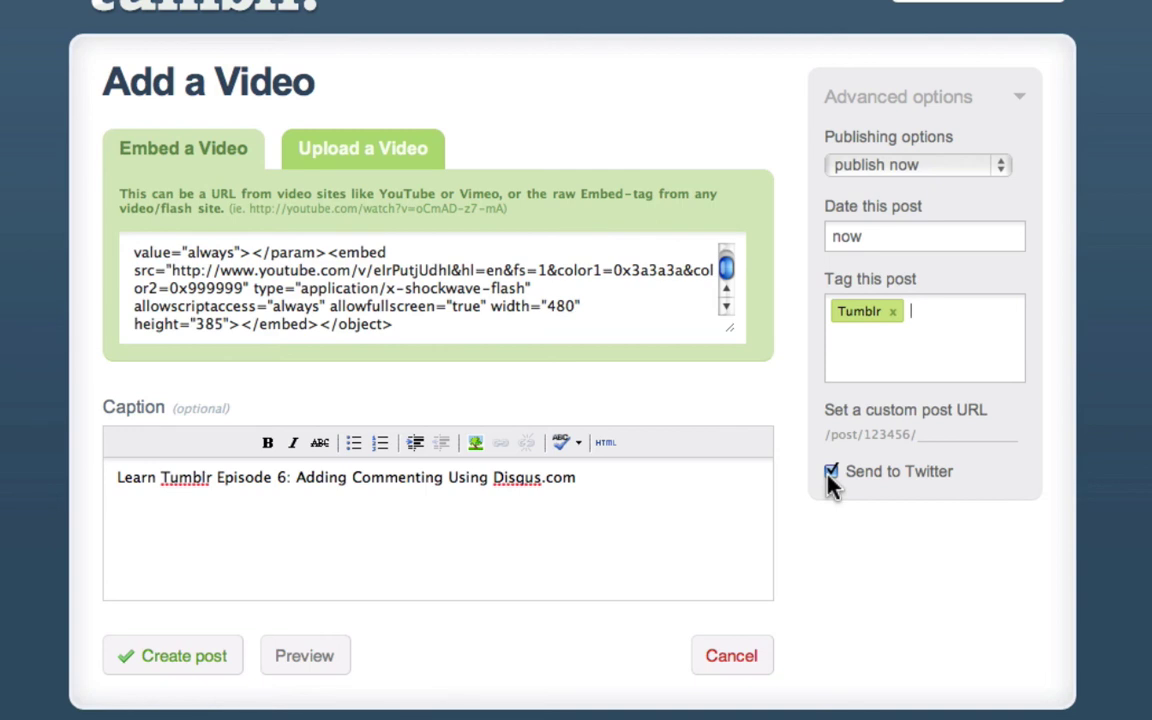
scroll(879, 141, "up", 1)
left_click(840, 34)
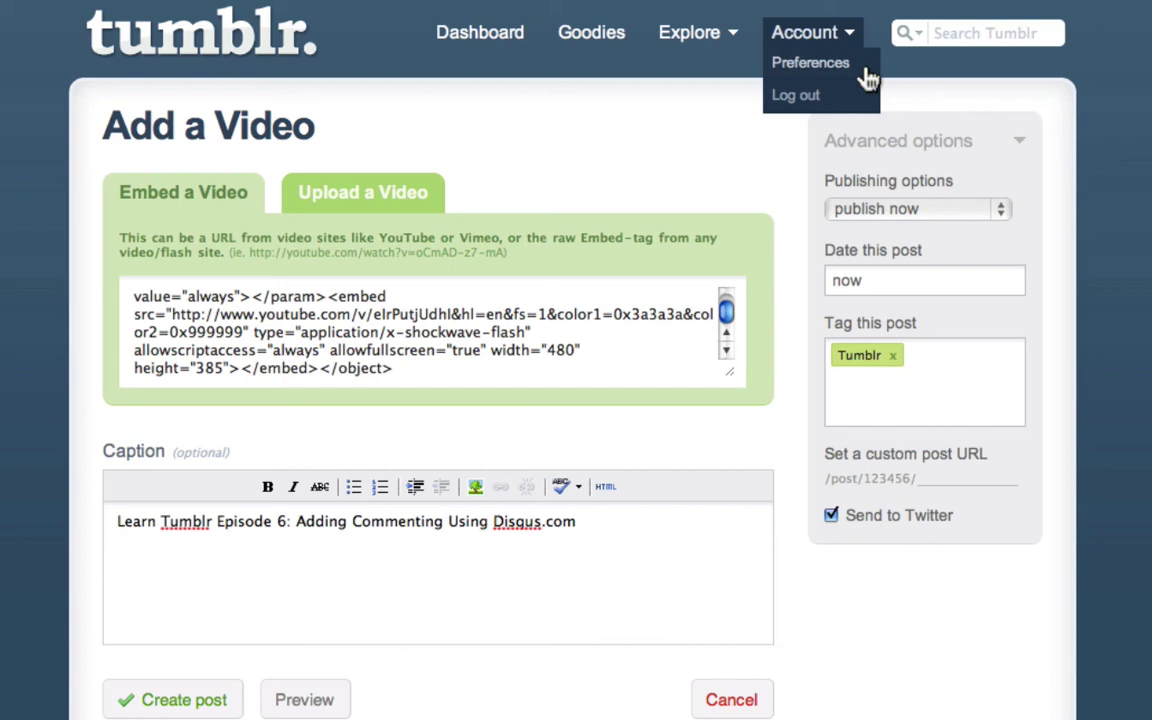
scroll(850, 50, "down", 1)
left_click(941, 31)
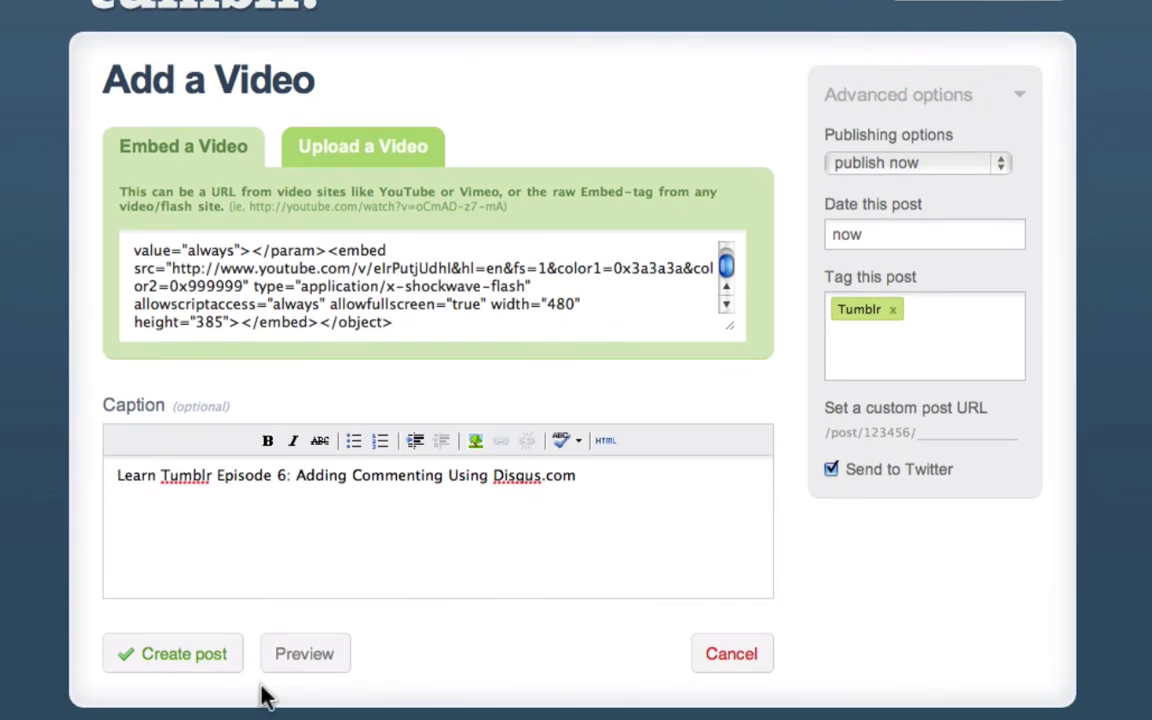
Publish the video post with Send to Twitter left enabled.
left_click(158, 664)
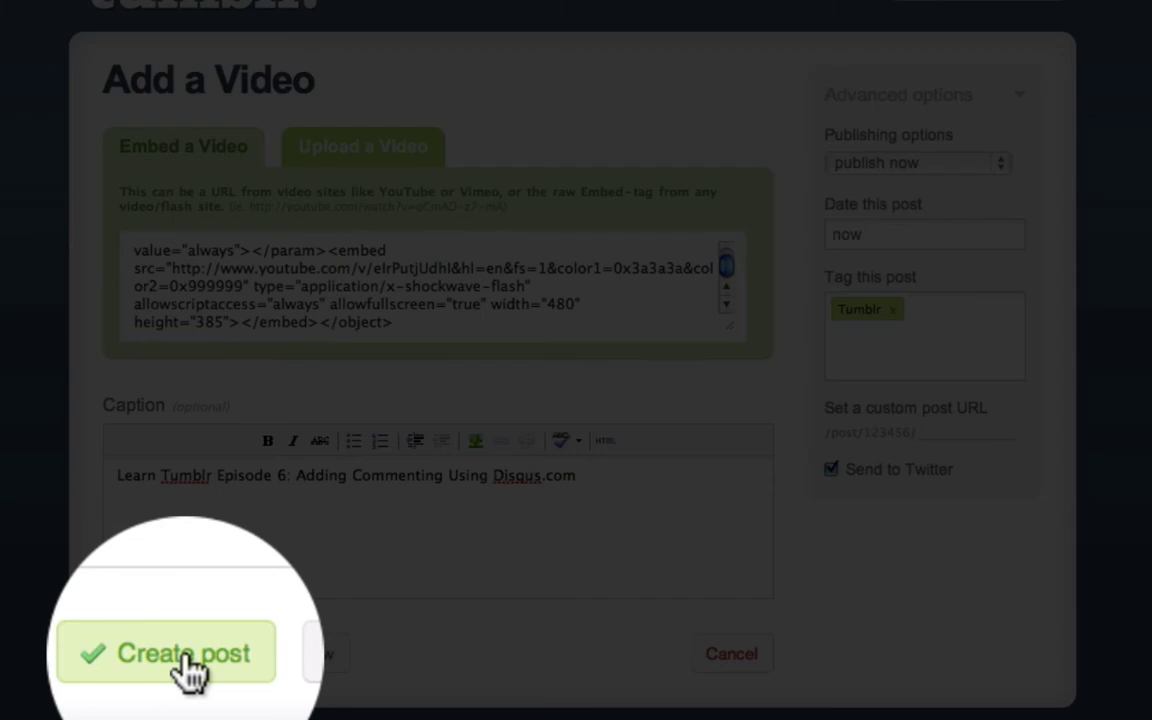
left_click(184, 662)
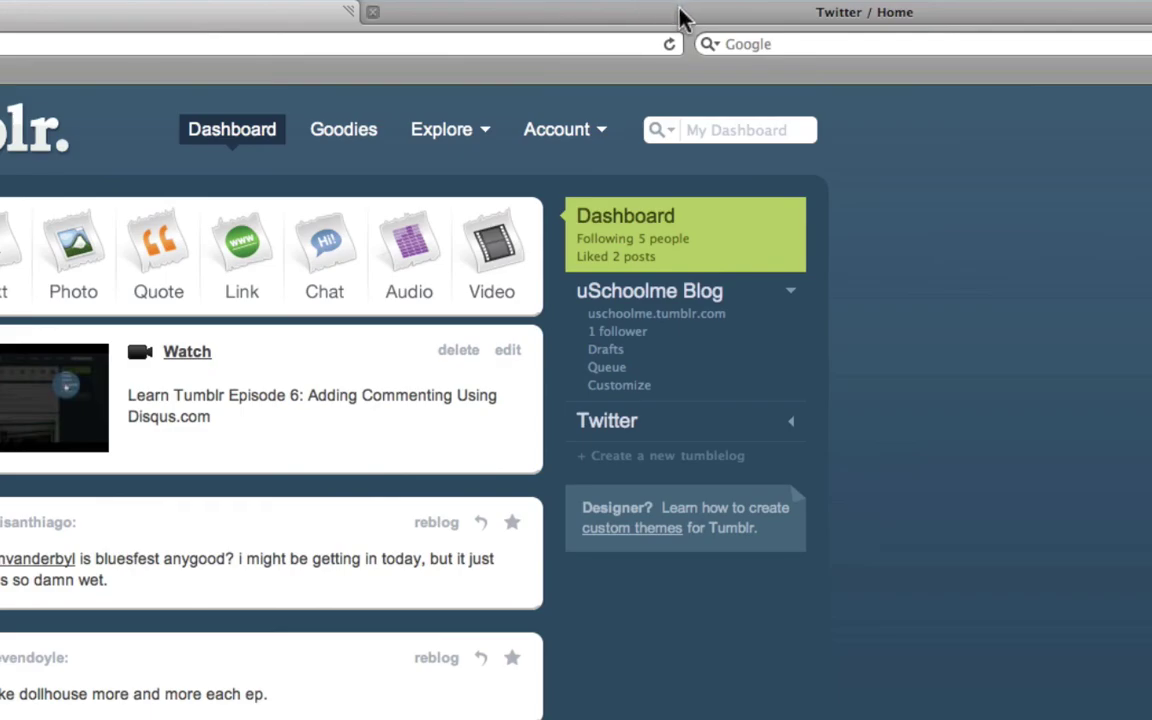
Switch to the Twitter home page, reload it, and check the new tweet's Tumblr link before returning to the feed.
left_click(682, 15)
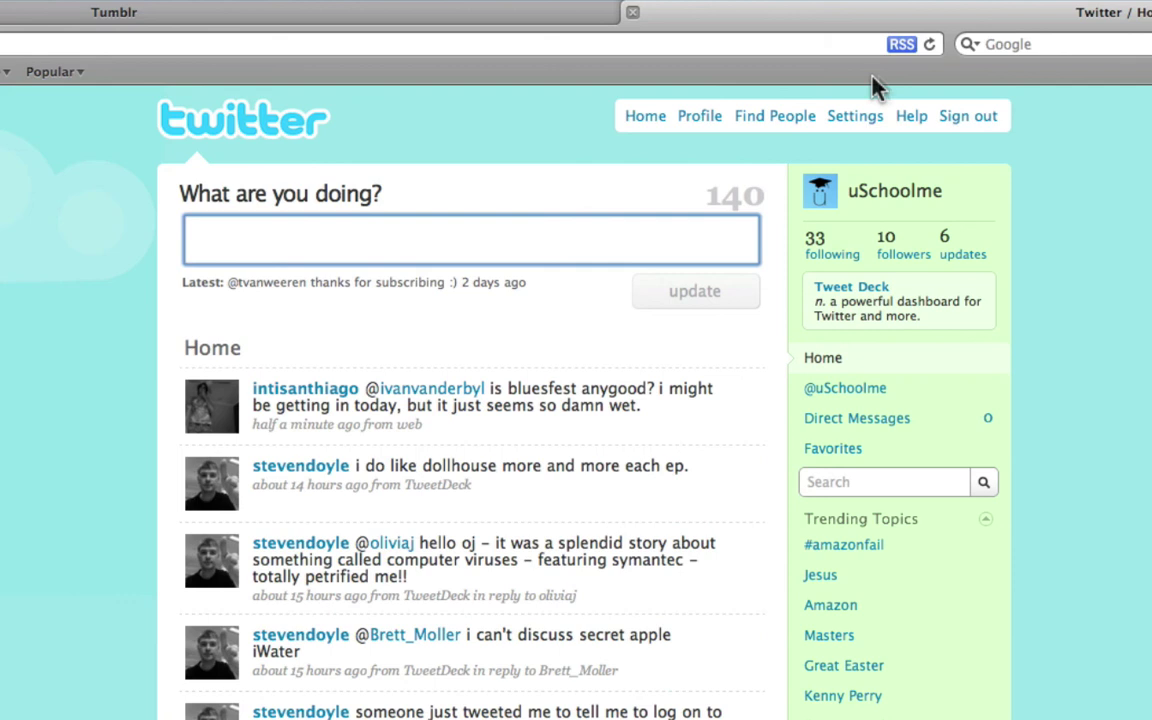
left_click(931, 45)
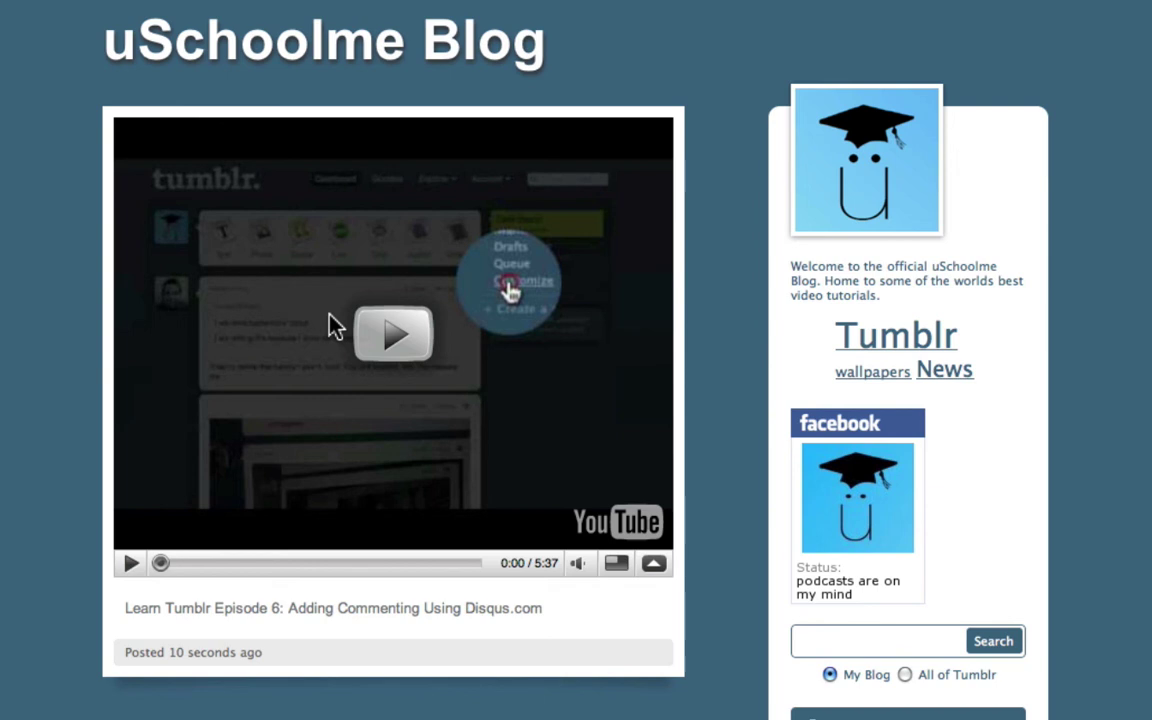
key("super+bracketleft")
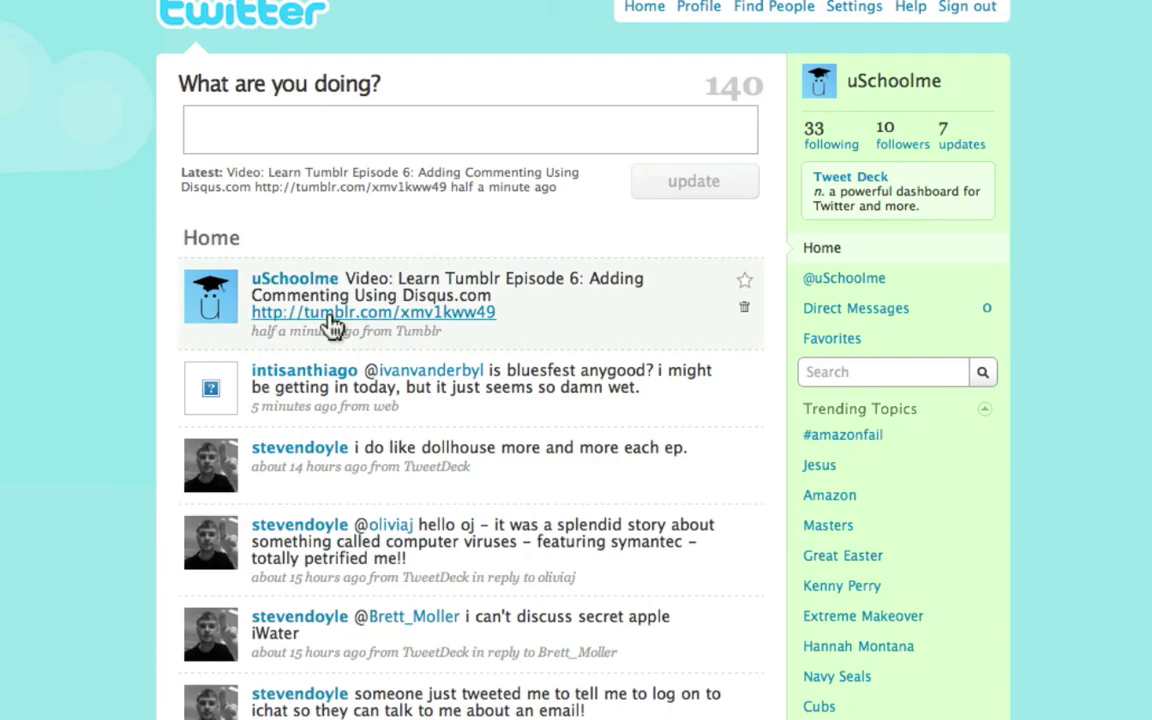